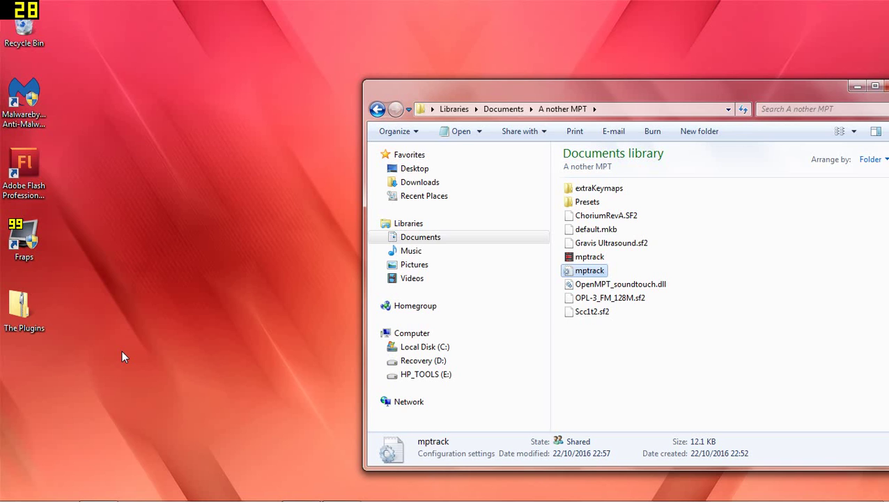
# Launch OpenMPT and open 'Albert hates you', declining the Boogex, Classic Delay and Ambience plugin searches
pyautogui.doubleClick(585, 258)
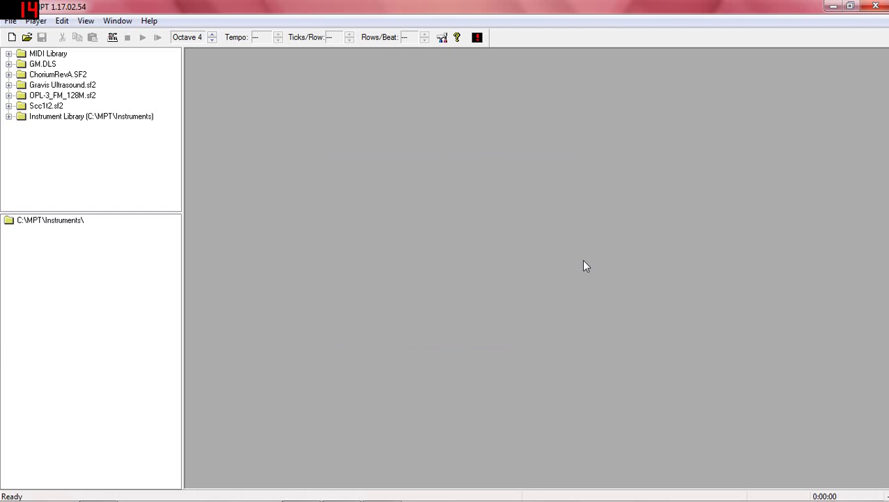
pyautogui.click(26, 38)
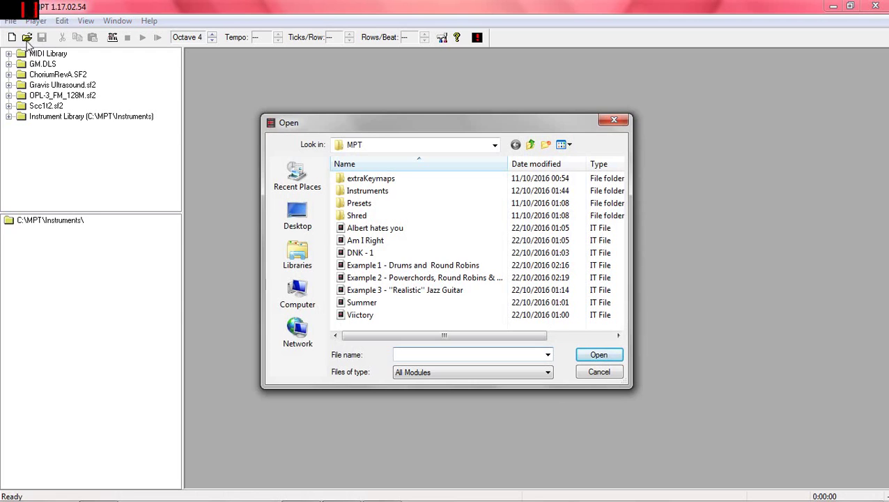
pyautogui.doubleClick(416, 230)
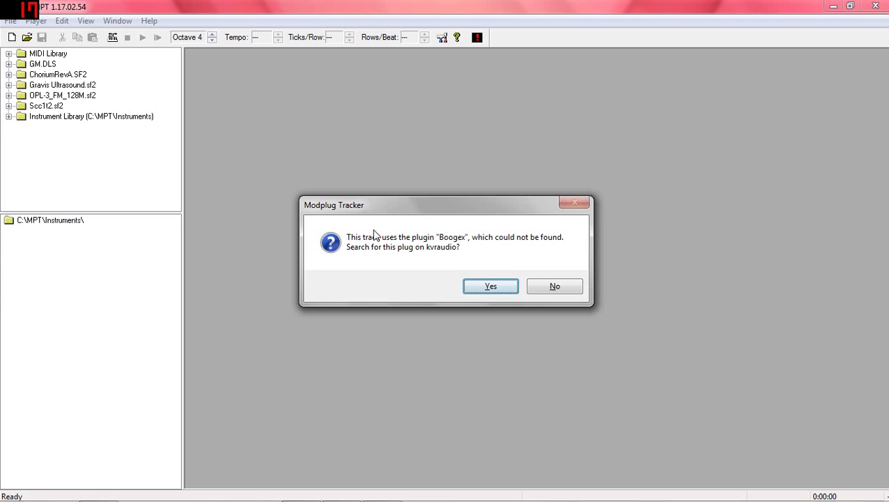
pyautogui.click(558, 291)
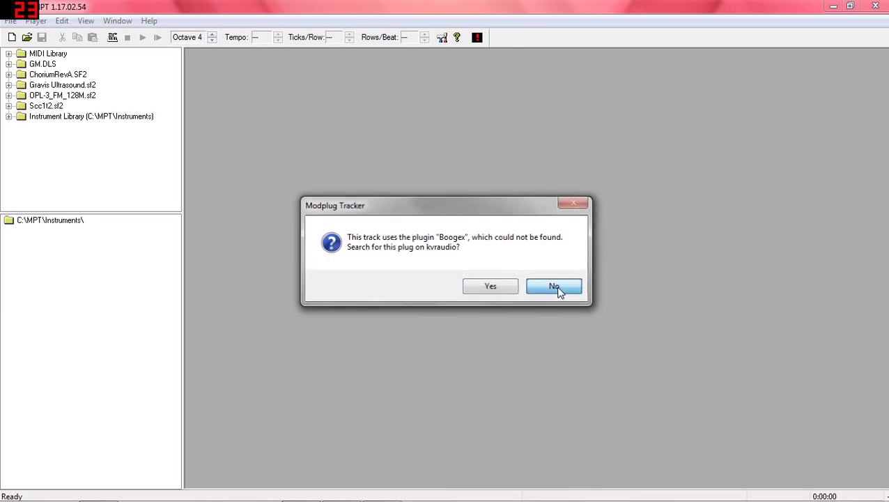
pyautogui.click(562, 288)
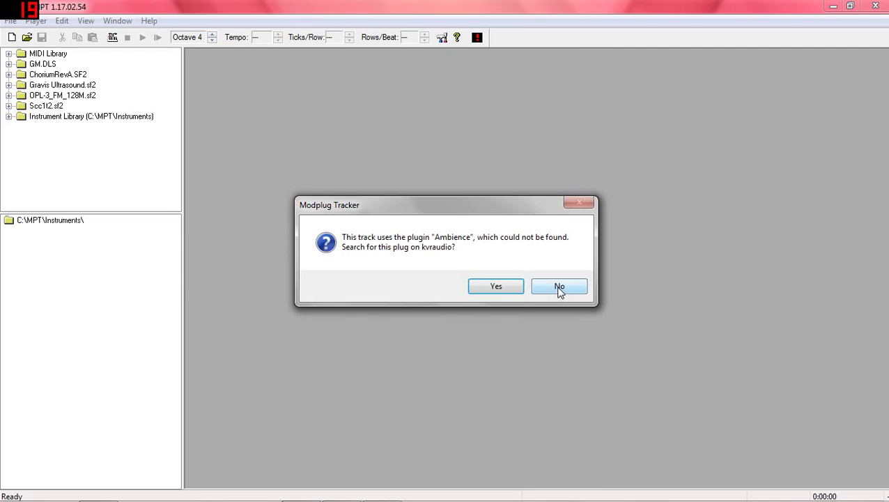
pyautogui.click(560, 291)
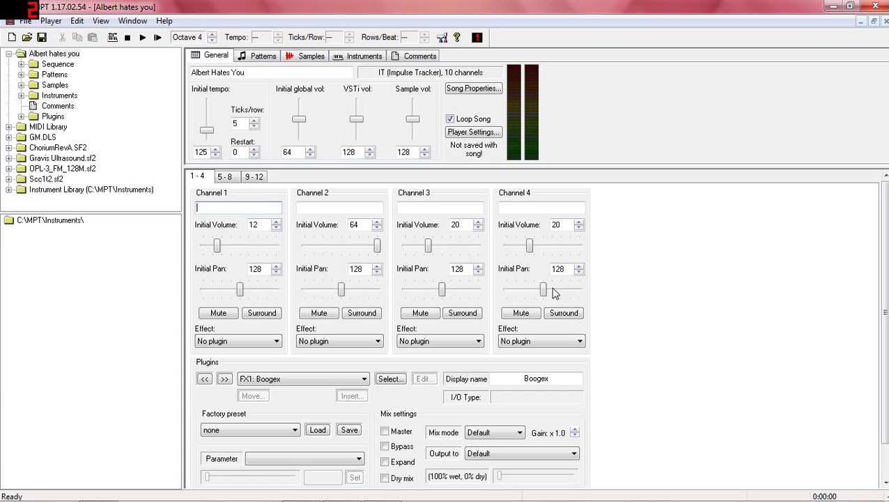
# Play the song briefly, stop it, and exit OpenMPT
pyautogui.click(158, 38)
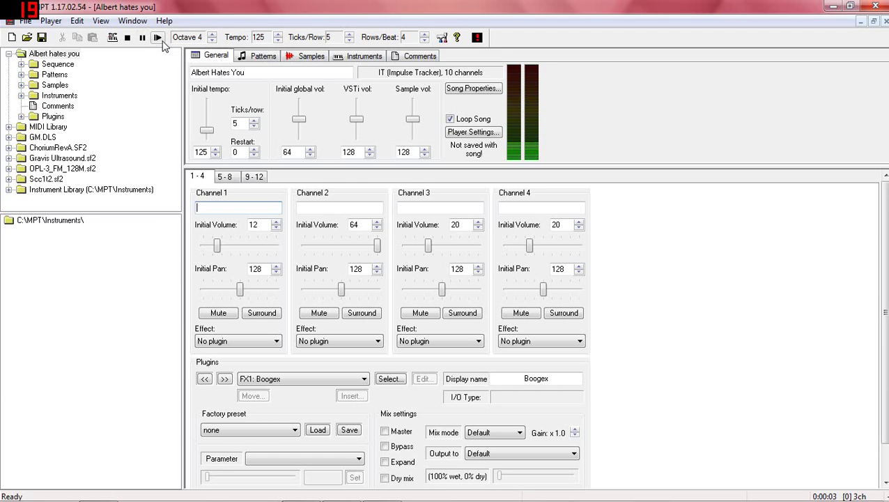
pyautogui.click(128, 39)
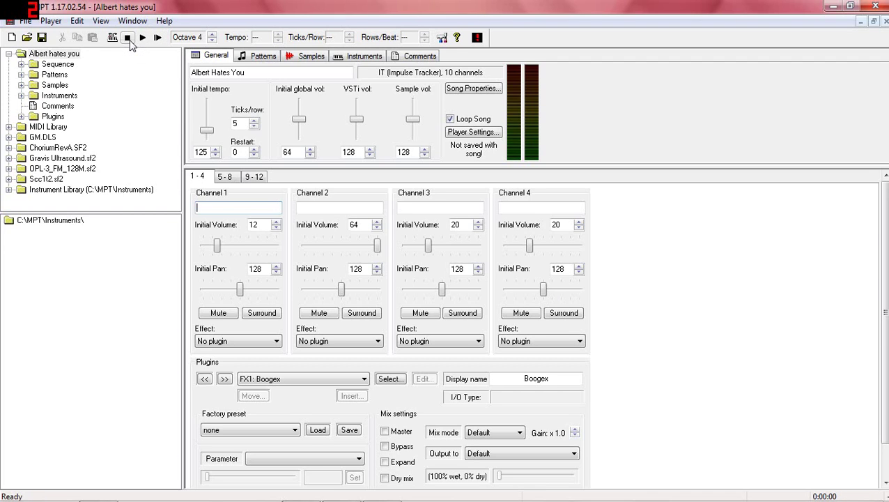
pyautogui.click(874, 8)
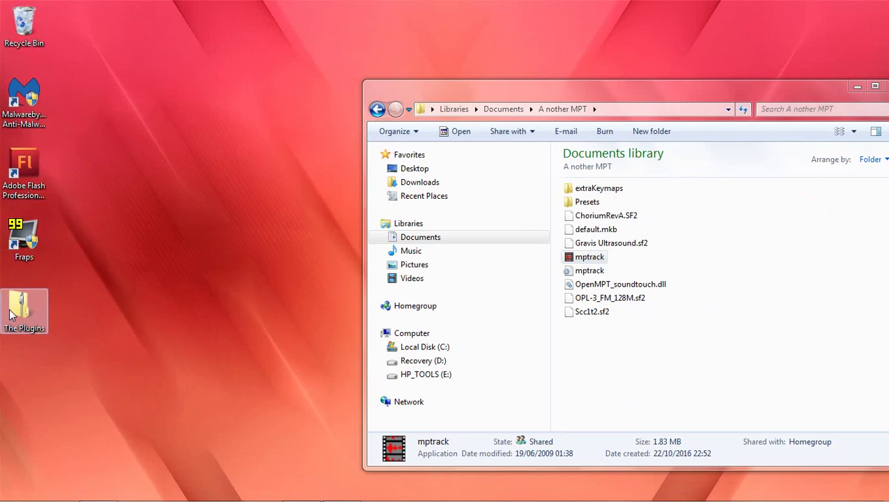
# Copy everything from The Plugins archive into A nother MPT, skipping OpenMPT_soundtouch.dll, and relaunch mptrack
pyautogui.doubleClick(394, 275)
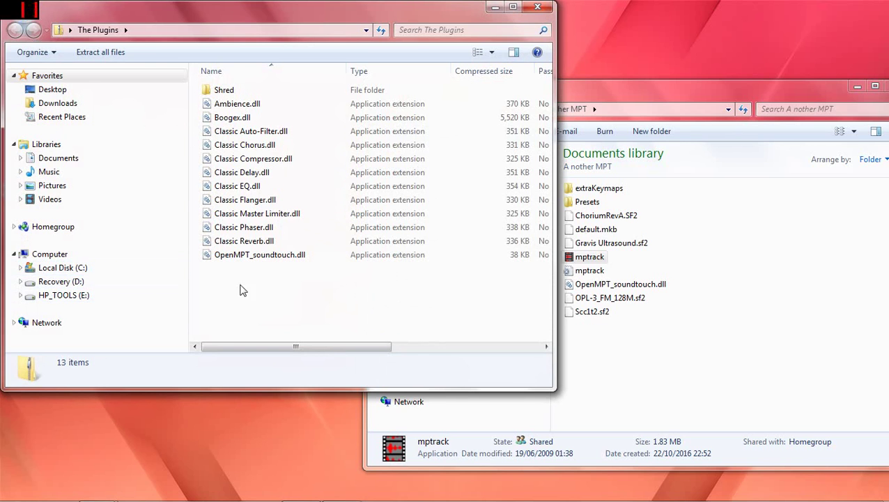
pyautogui.moveTo(317, 280); pyautogui.dragTo(714, 374)
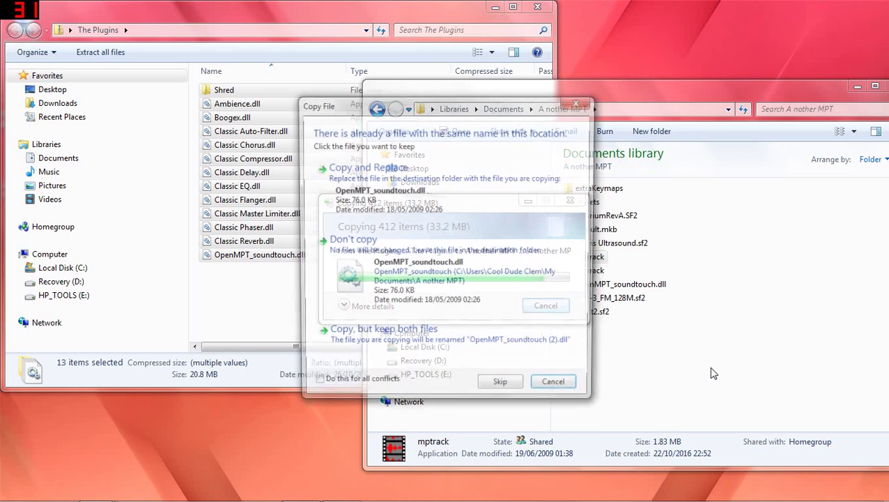
pyautogui.click(502, 389)
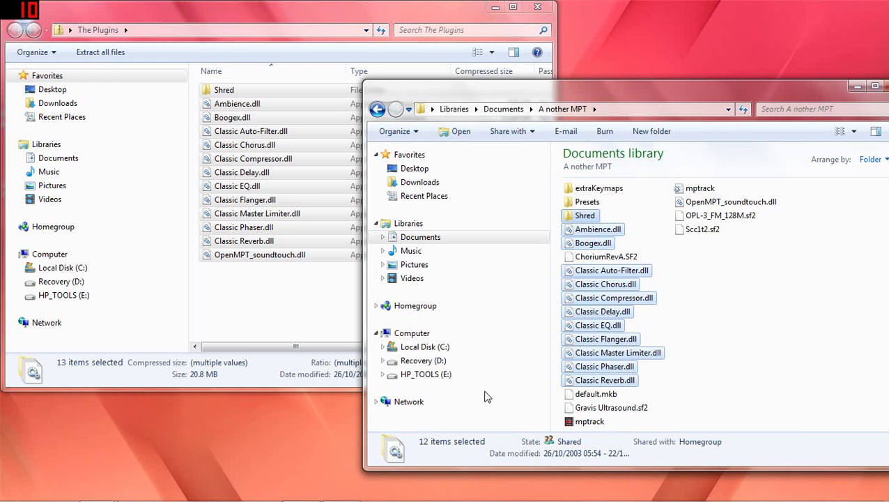
pyautogui.doubleClick(589, 421)
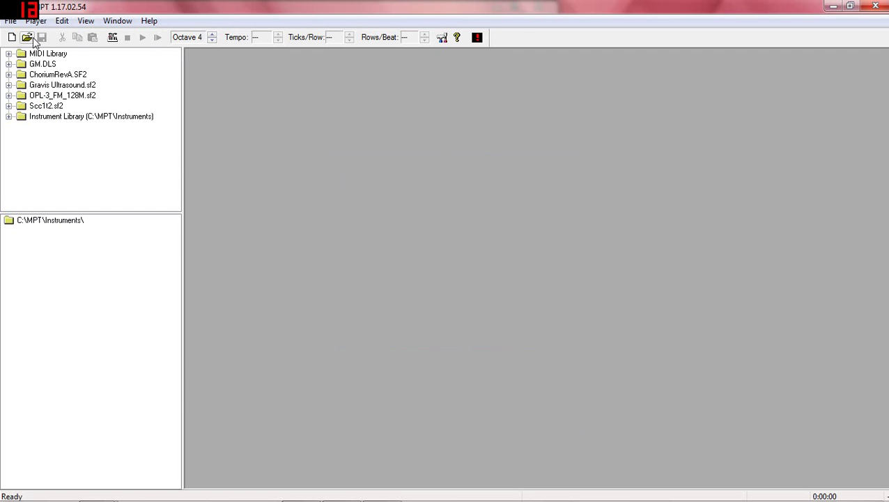
# Start a new module and register the Ambience DLL from Documents > A nother MPT via the FX1 plugin list
pyautogui.click(12, 37)
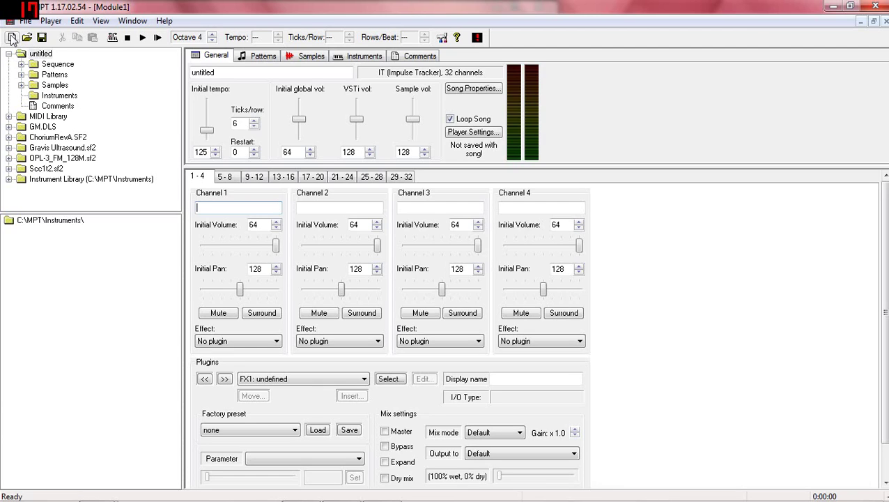
pyautogui.click(385, 382)
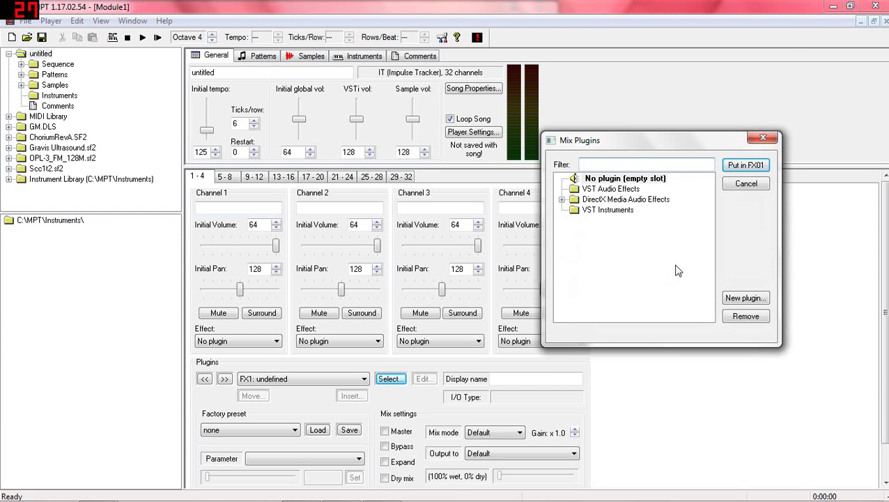
pyautogui.click(748, 298)
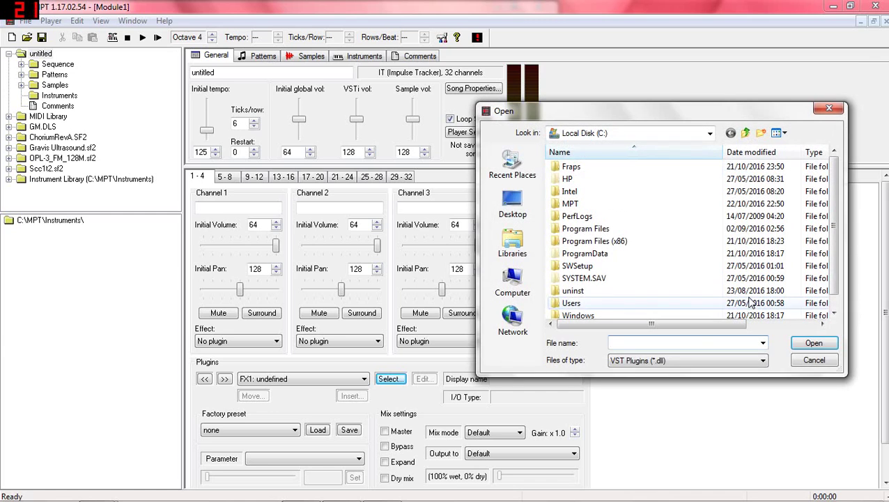
pyautogui.click(519, 243)
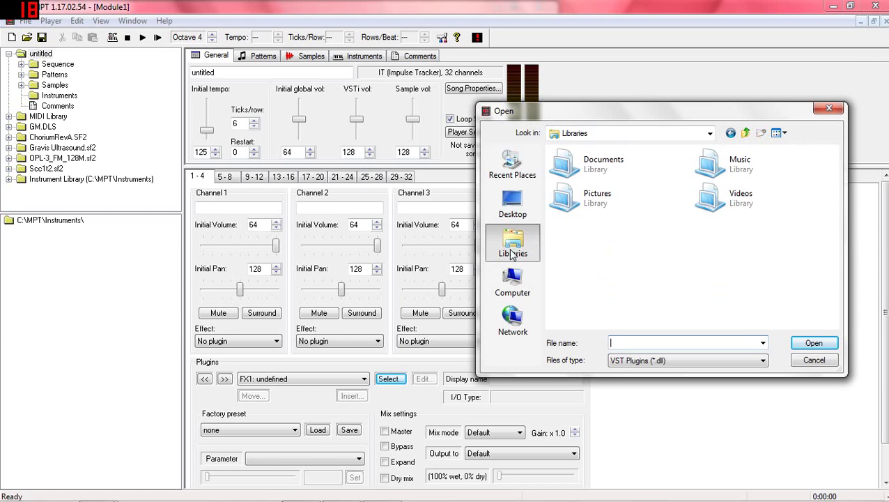
pyautogui.doubleClick(576, 161)
pyautogui.doubleClick(575, 156)
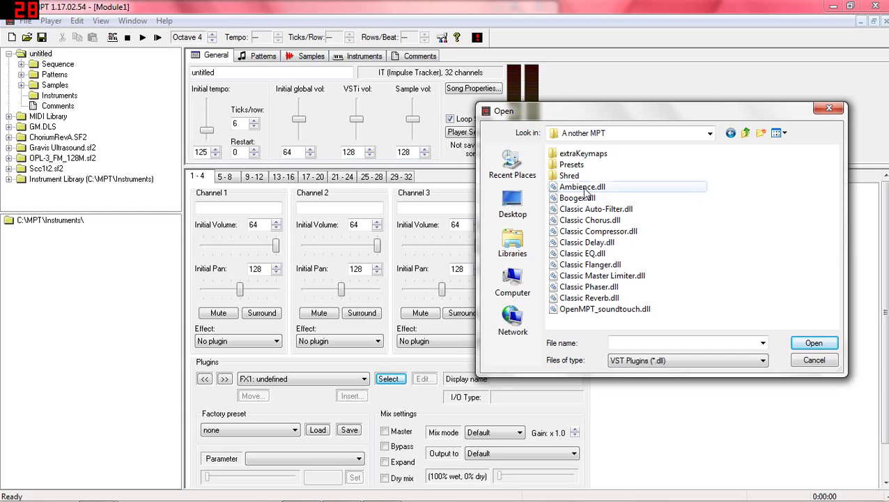
pyautogui.doubleClick(584, 188)
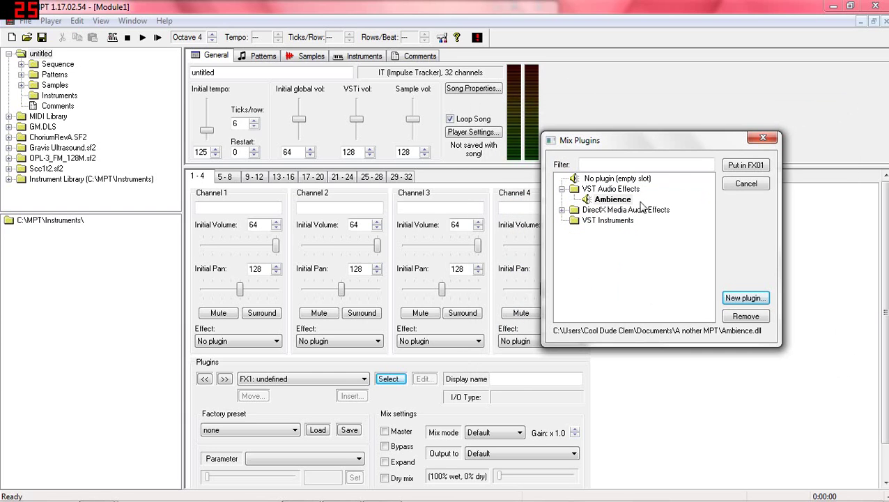
# Register Boogex and the Classic Auto-Filter, Compressor, Delay, EQ and remaining Classic effect DLLs
pyautogui.click(753, 297)
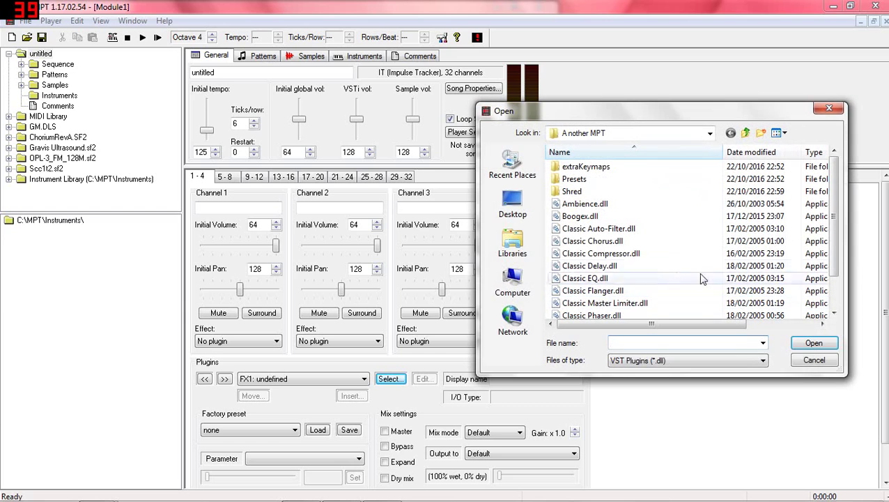
pyautogui.doubleClick(559, 216)
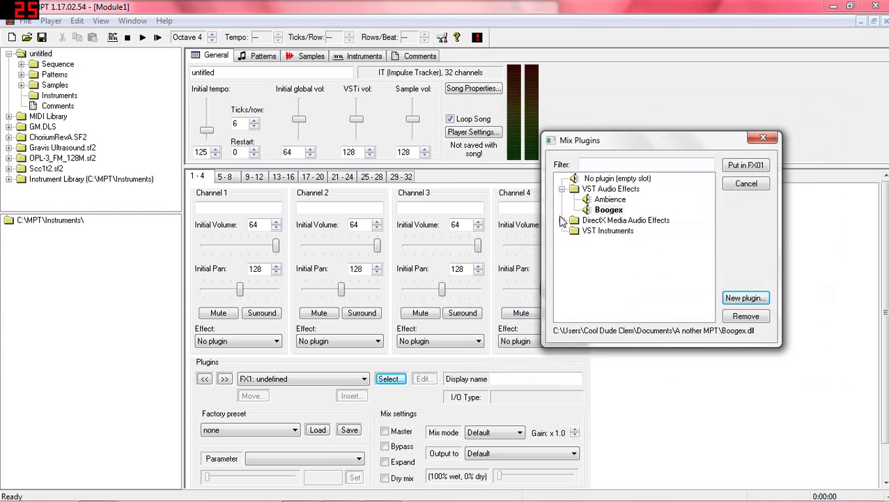
pyautogui.click(744, 298)
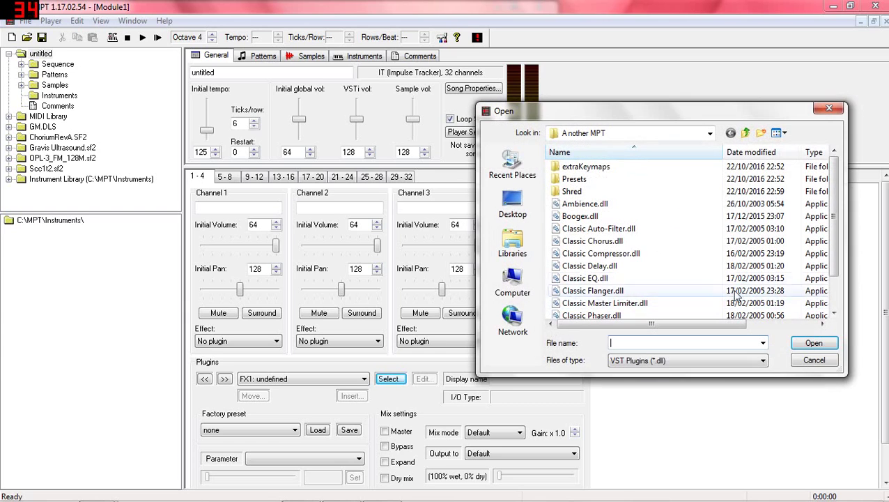
pyautogui.doubleClick(604, 230)
pyautogui.click(744, 298)
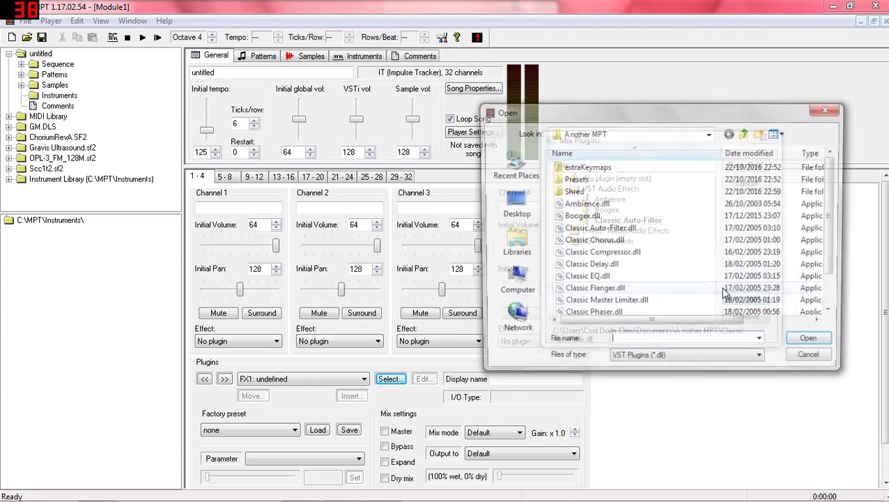
pyautogui.doubleClick(608, 255)
pyautogui.click(745, 298)
pyautogui.doubleClick(592, 265)
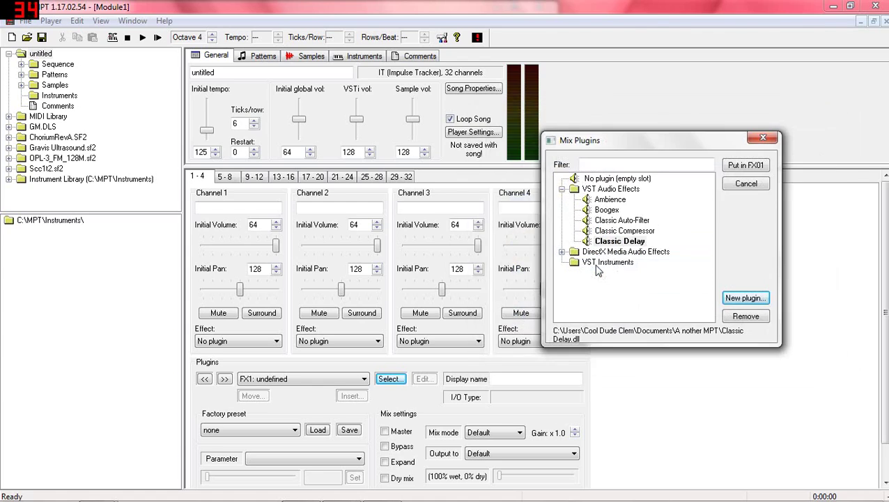
pyautogui.click(744, 299)
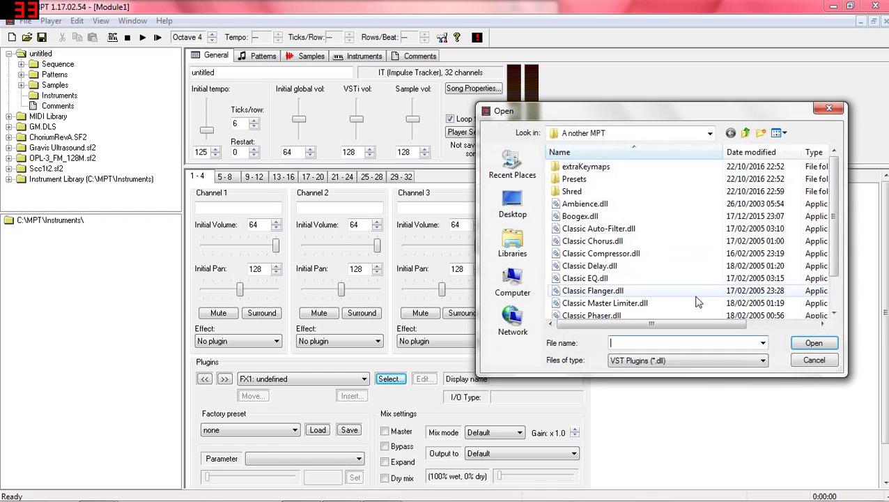
pyautogui.doubleClick(597, 278)
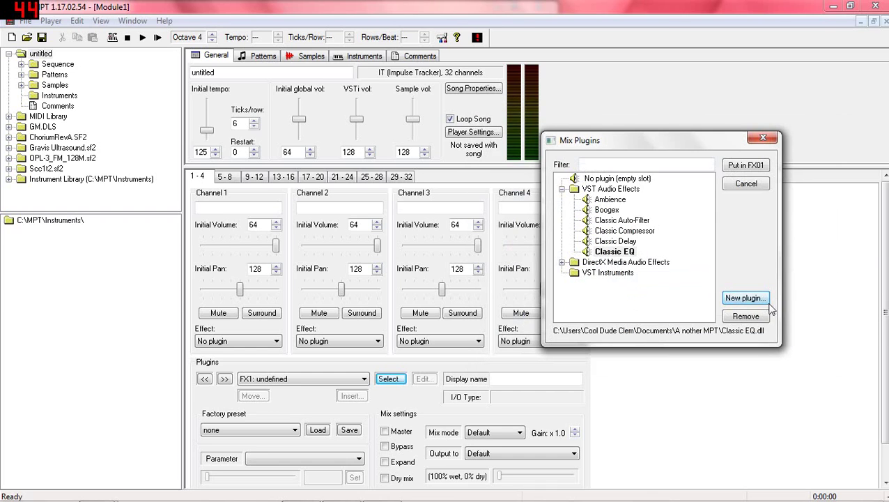
pyautogui.click(752, 305)
pyautogui.doubleClick(596, 287)
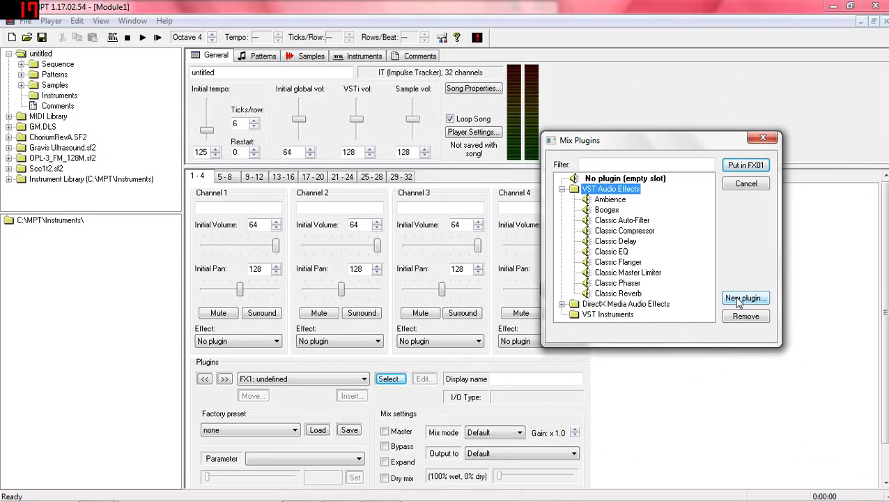
# Register Shred 1.06 from the Shred subfolder and close the plugin list
pyautogui.click(739, 300)
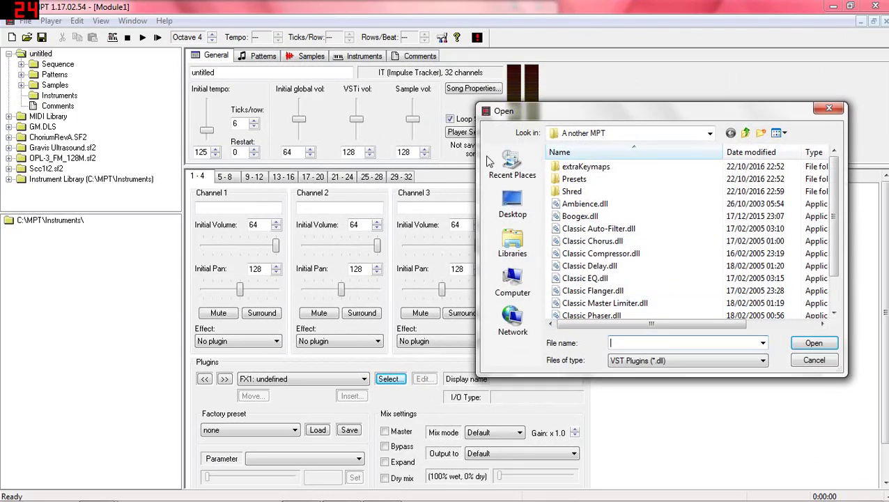
pyautogui.doubleClick(570, 192)
pyautogui.click(566, 194)
pyautogui.doubleClick(566, 195)
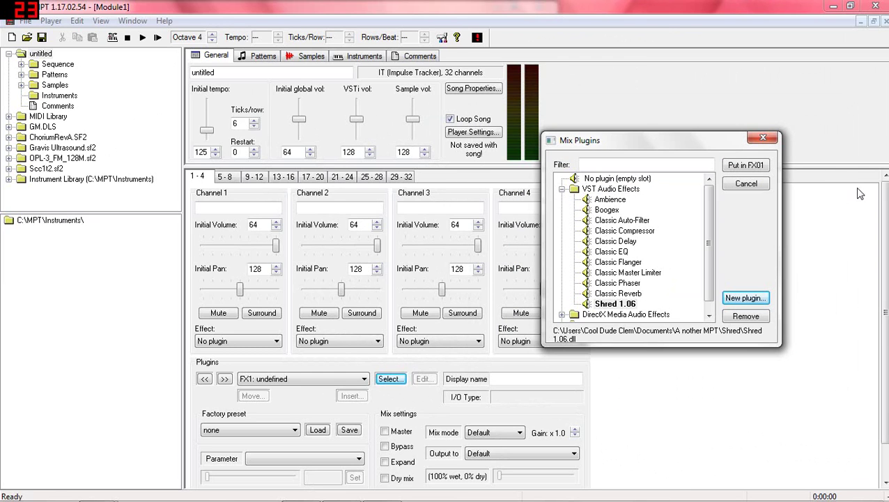
pyautogui.click(772, 139)
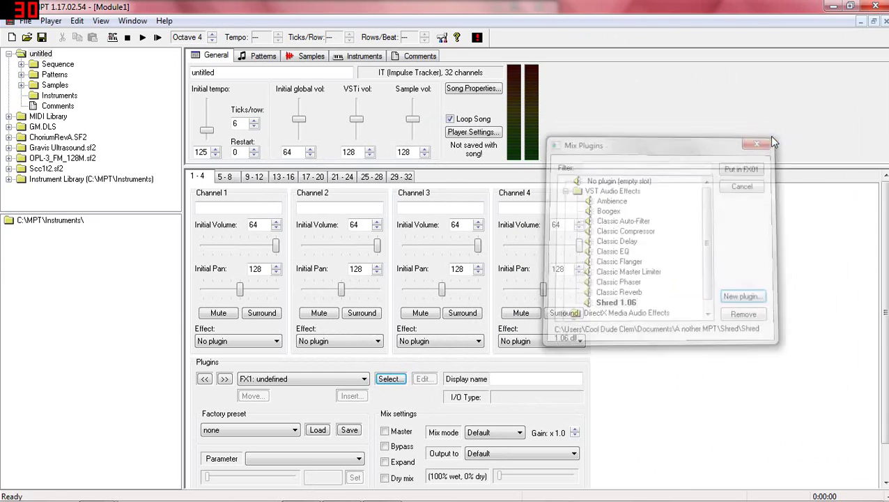
# Reopen 'Albert hates you', play it from order 5 in the Patterns view, then stop
pyautogui.click(26, 37)
pyautogui.doubleClick(375, 228)
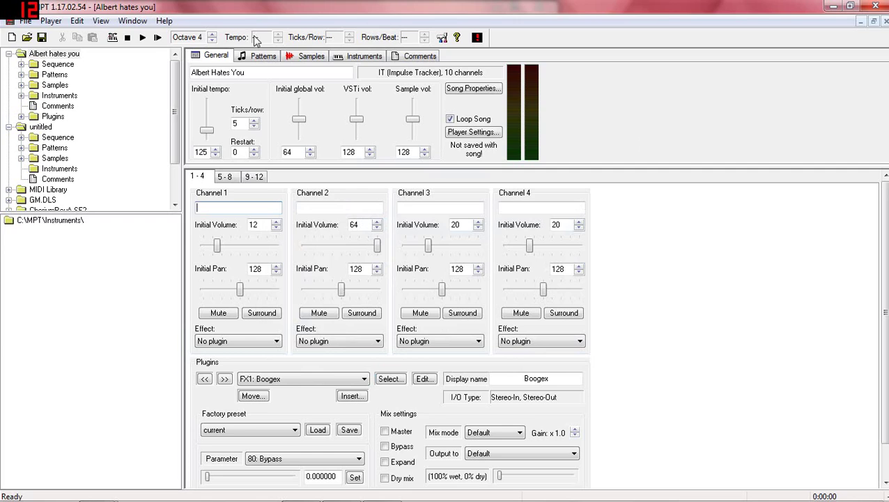
pyautogui.click(159, 39)
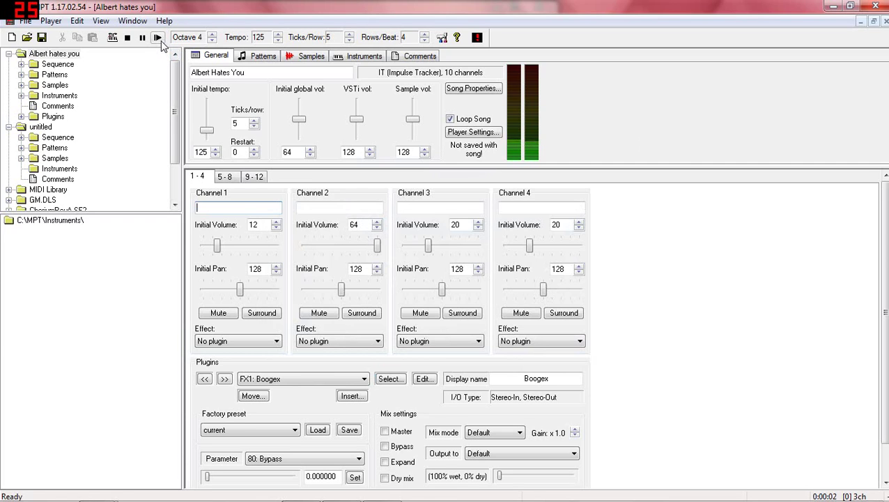
pyautogui.click(248, 58)
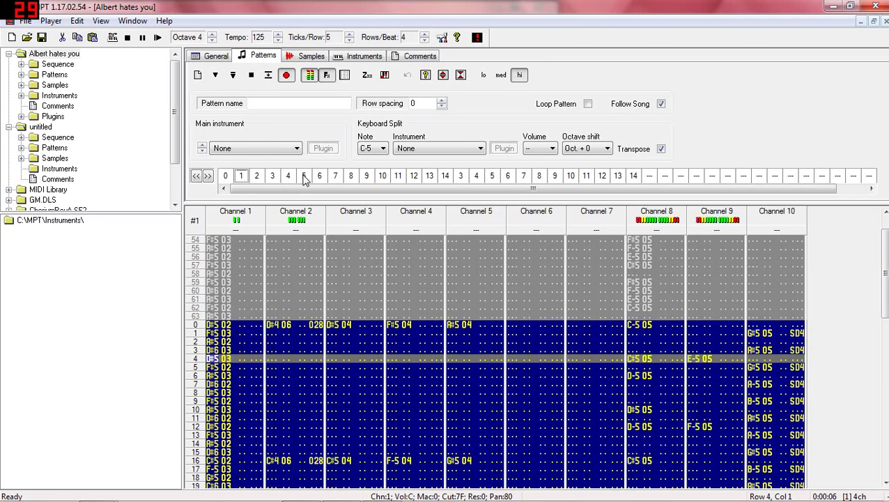
pyautogui.click(304, 176)
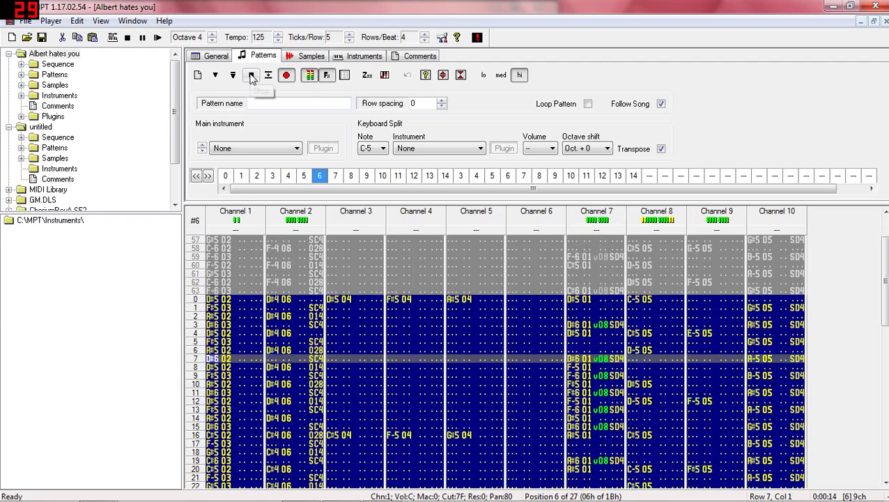
pyautogui.click(251, 75)
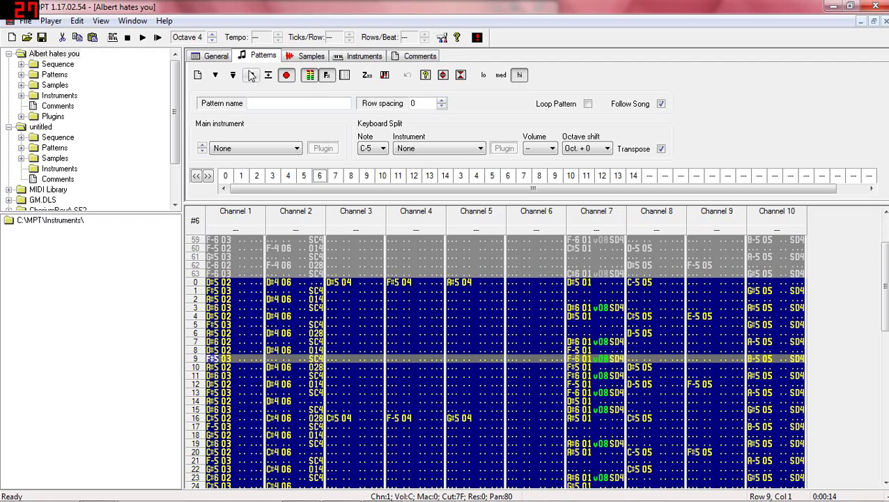